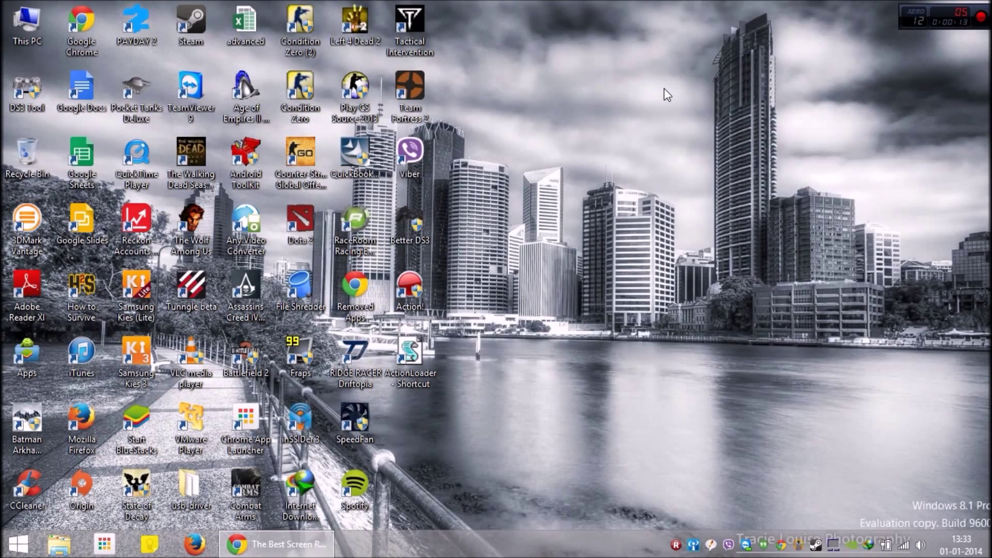
Refresh the Windows desktop twice from its context menu.
right_click(556, 155)
left_click(565, 199)
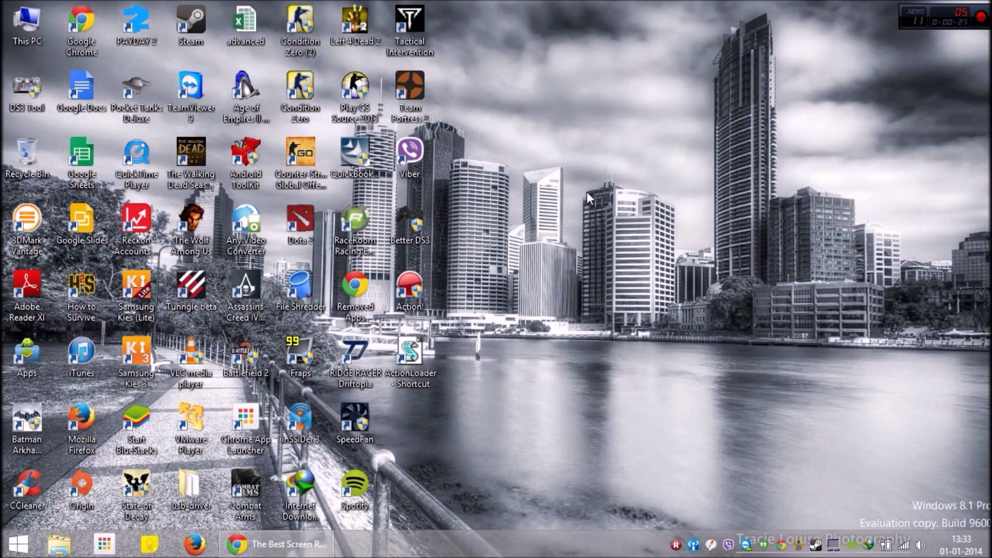
right_click(600, 178)
left_click(609, 211)
Restore Chrome and load the MotioninJoy download page in a new tab.
left_click(277, 544)
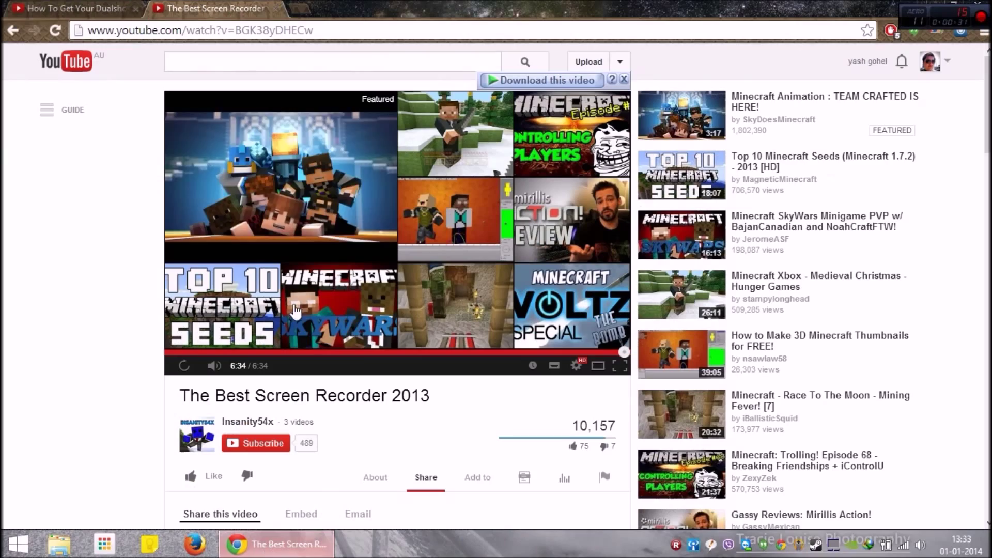
left_click(296, 9)
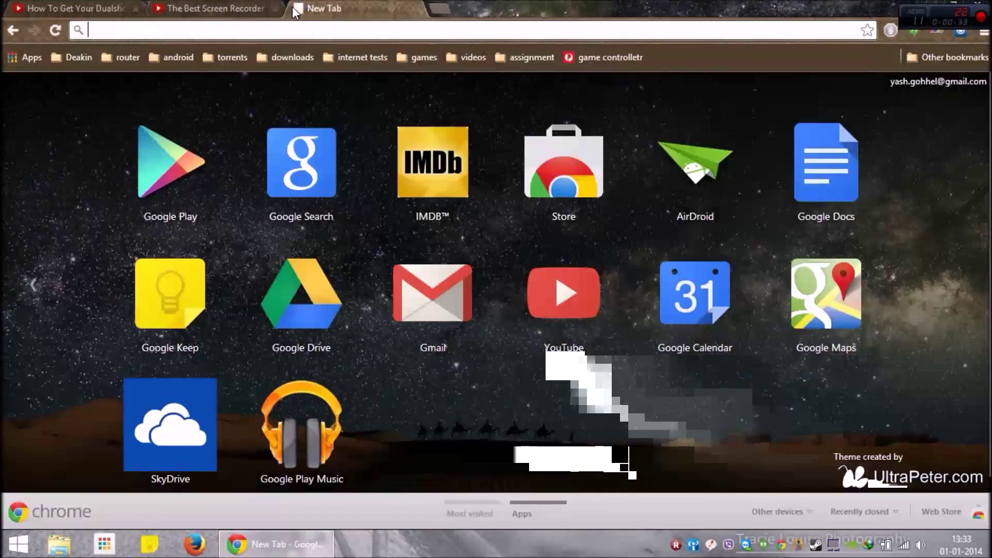
type("motioninjoy.com")
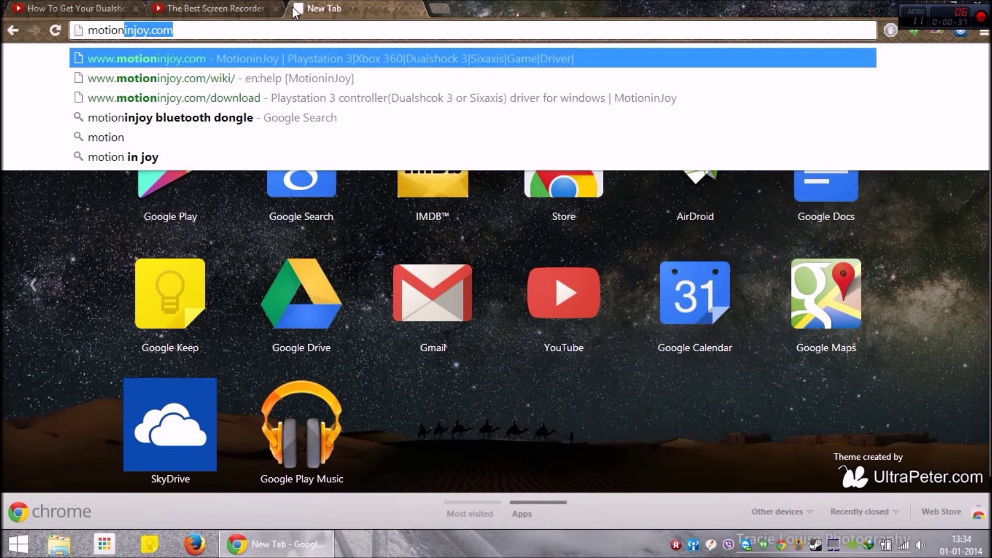
key("Down")
key("Down")
key("Return")
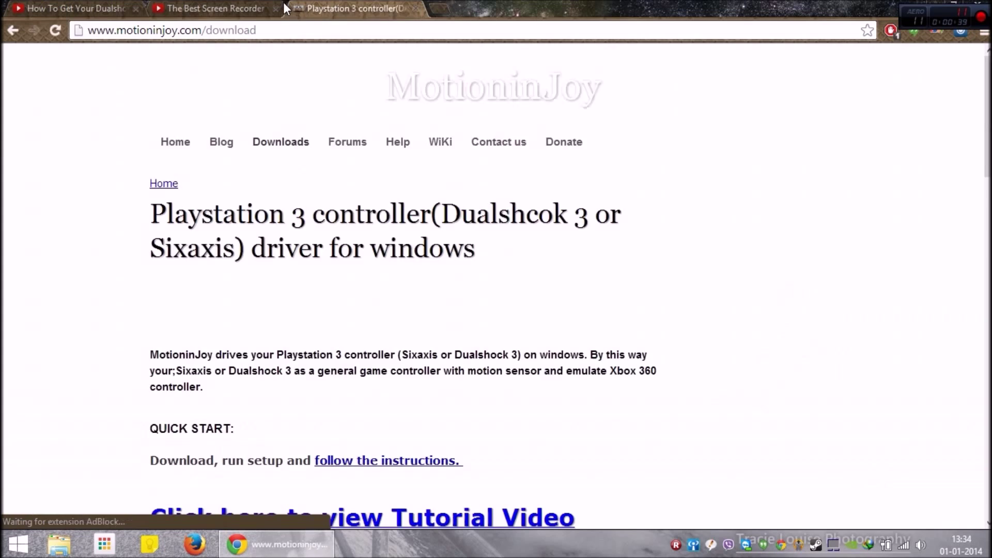
Close the recorder and Dualshock tutorial tabs, highlight Version 0.6.0005, and hide Chrome.
left_click(217, 8)
left_click(276, 8)
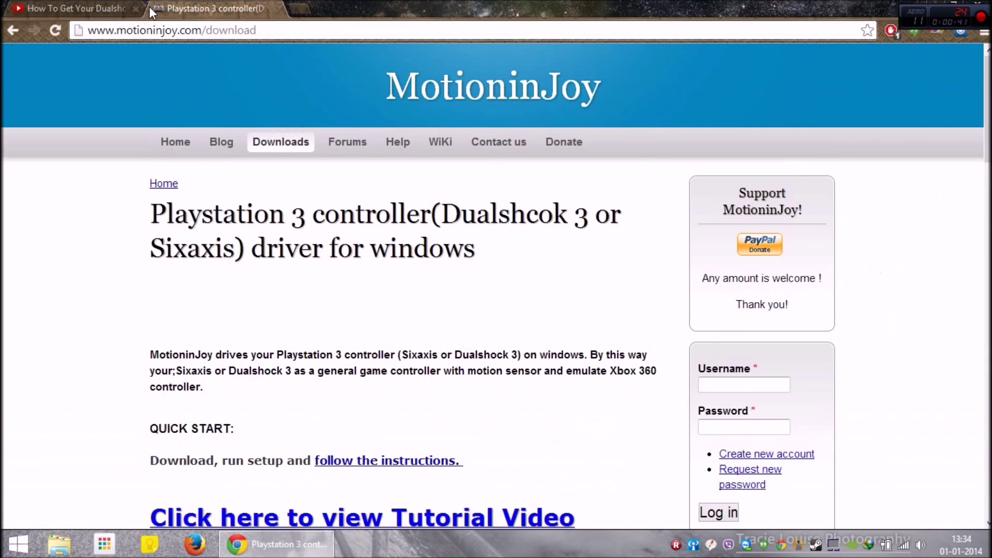
left_click(136, 8)
scroll(350, 203, "down", 3)
scroll(420, 260, "down", 2)
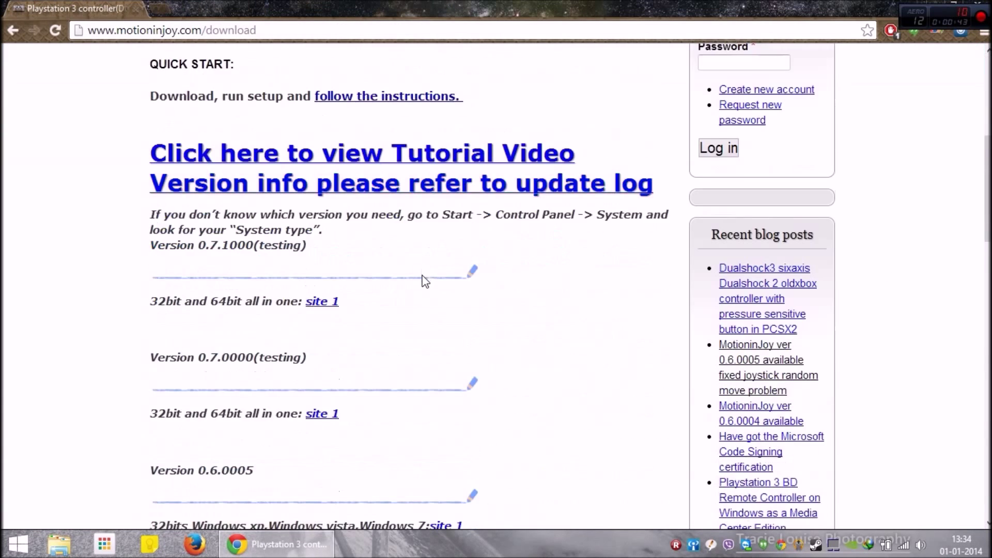
scroll(419, 271, "down", 1)
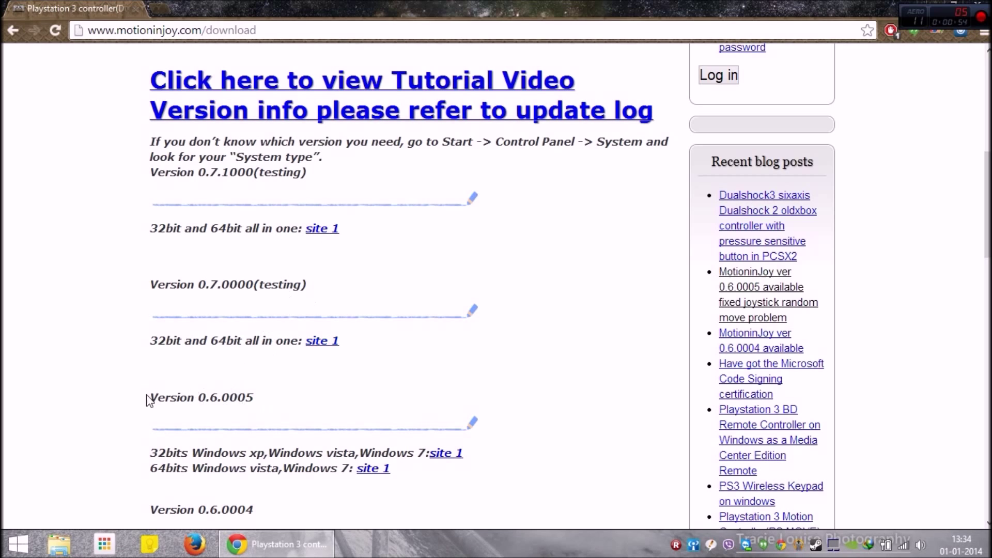
left_click_drag(149, 397, 264, 393)
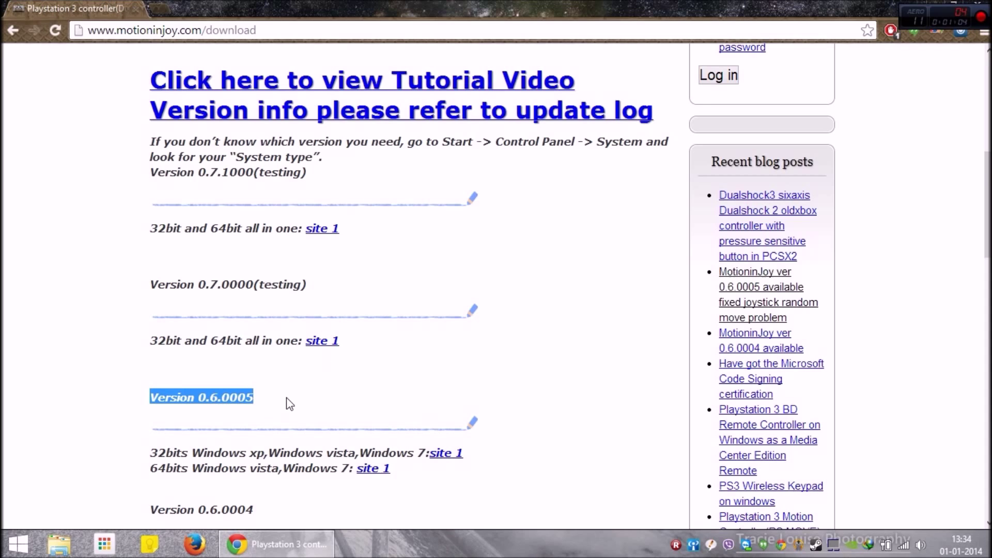
key("super+d")
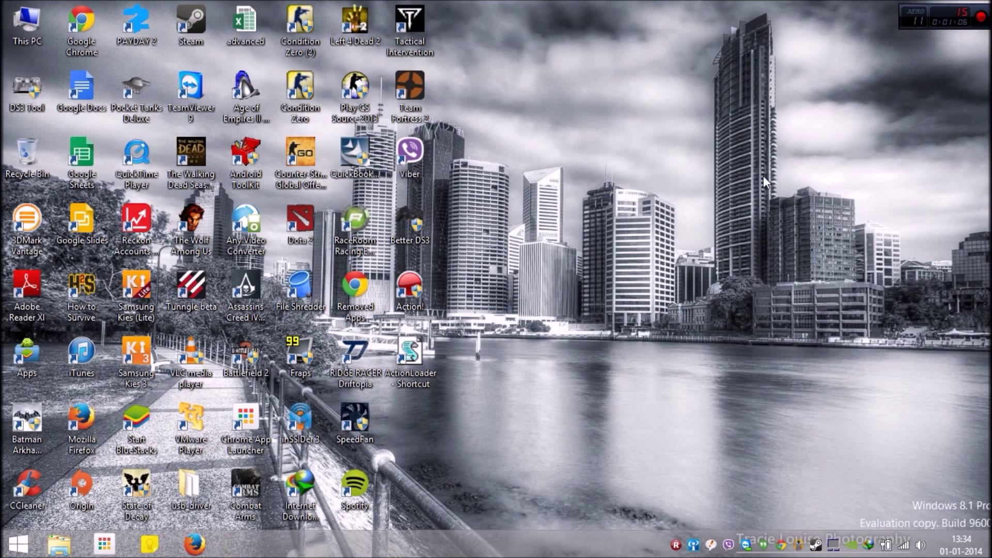
View the MotioninJoy zip in WinRAR from Downloads, then open the extracted MotioninJoy_060005_amd64_signed folder.
key("super+e")
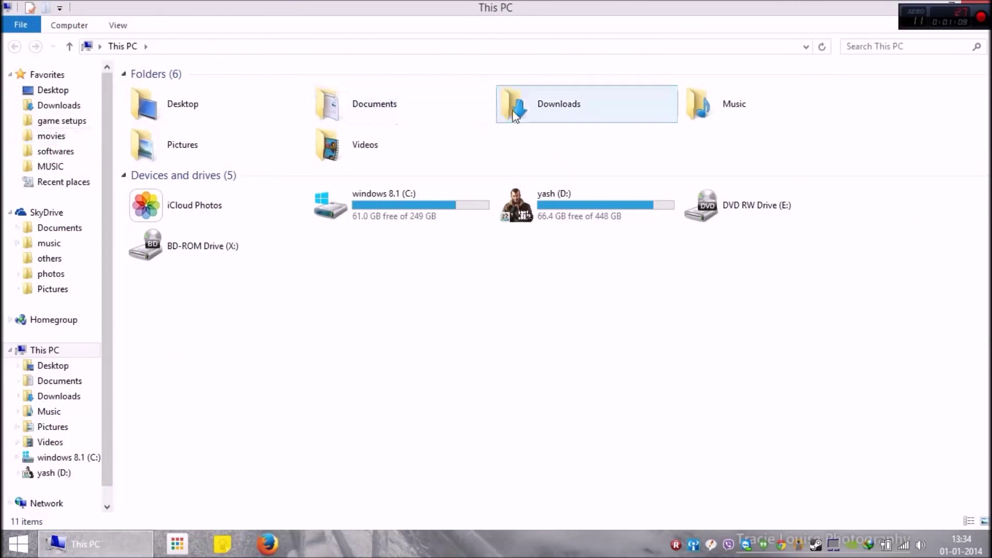
double_click(535, 103)
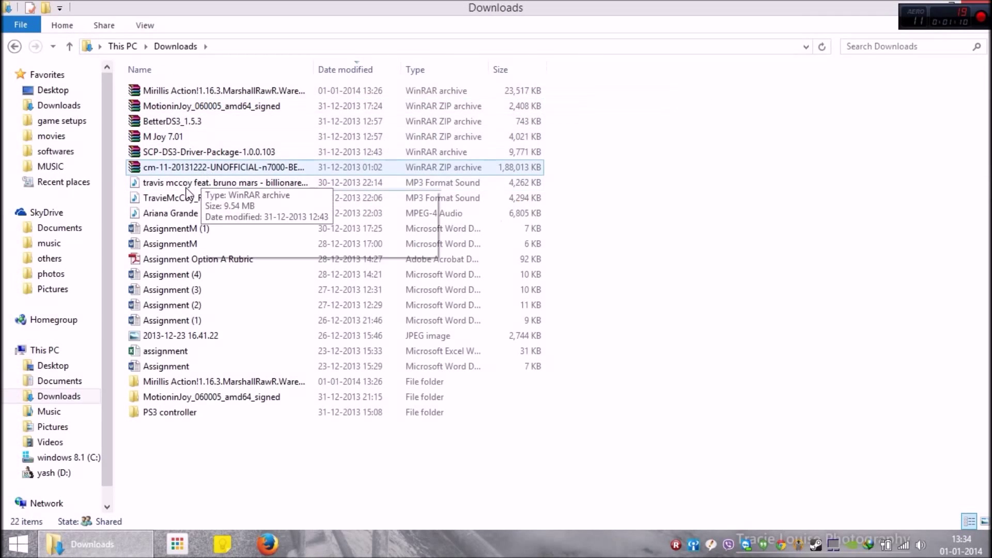
left_click(187, 106)
double_click(186, 105)
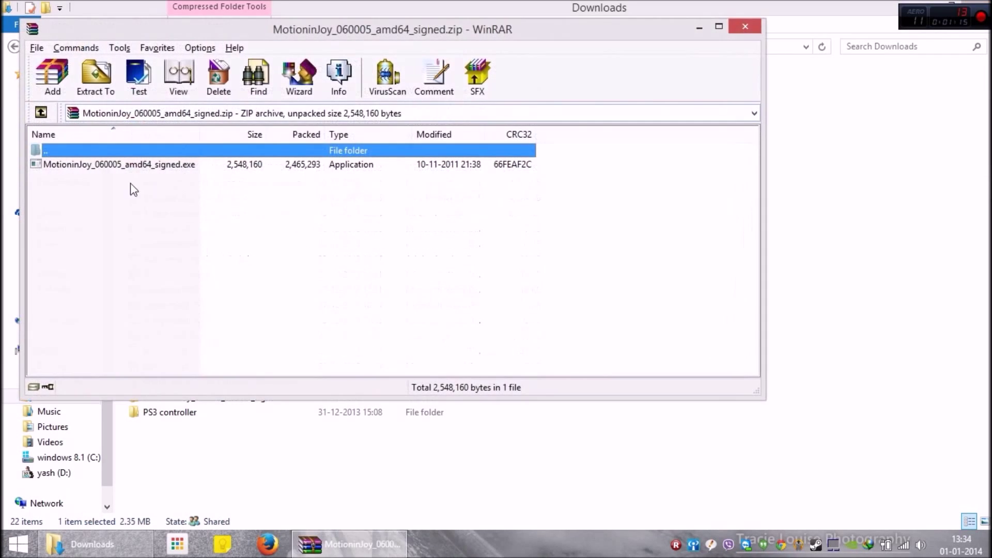
left_click(116, 165)
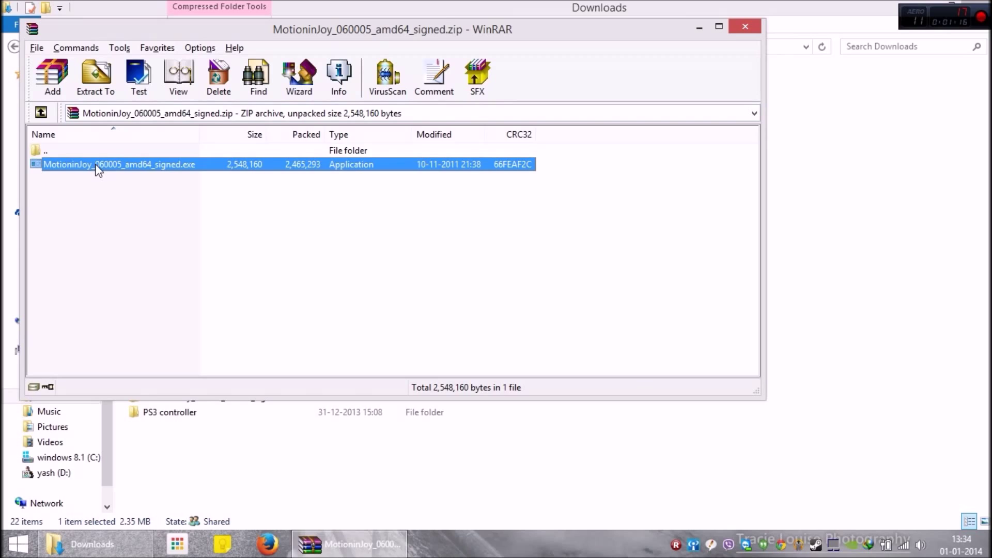
left_click(744, 26)
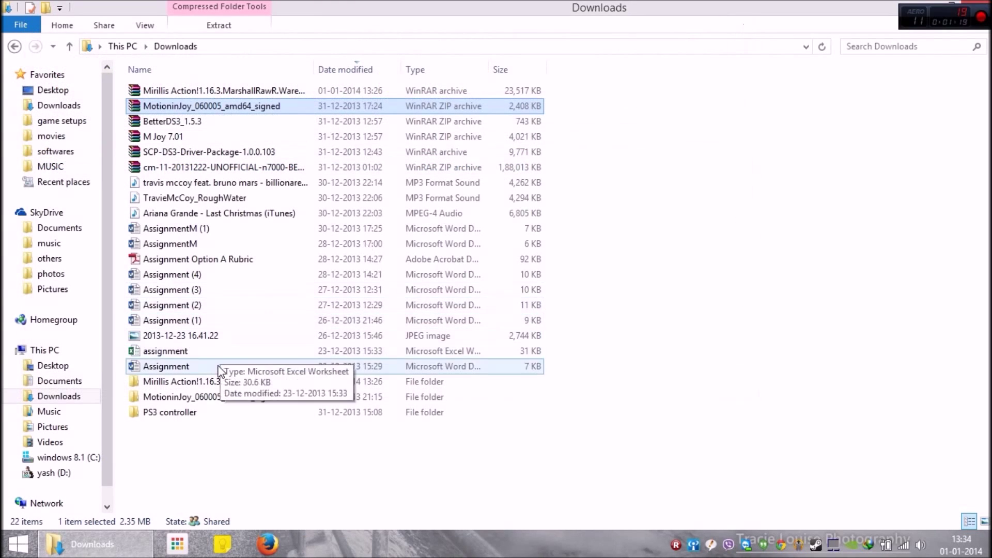
double_click(210, 397)
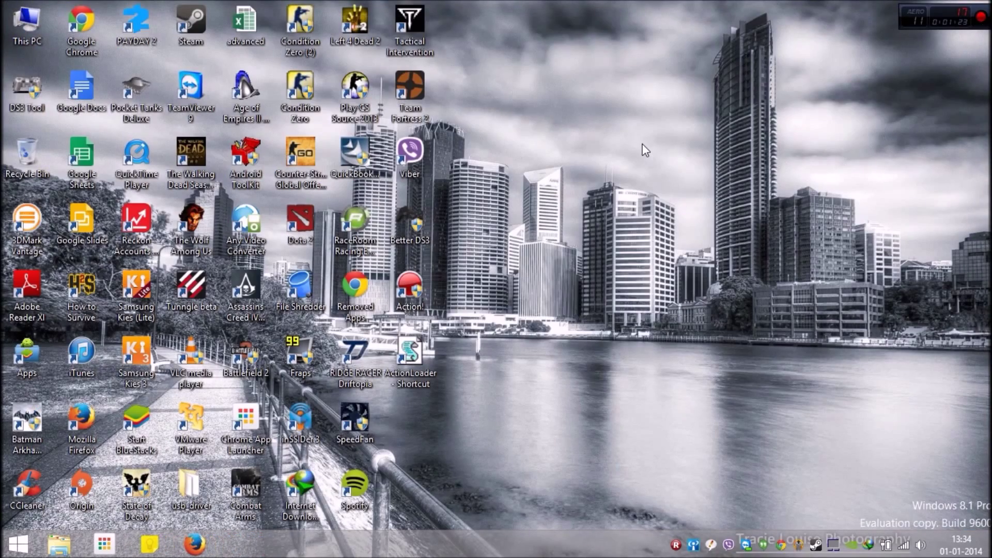
right_click(643, 142)
Give the DS3 Tool shortcut Windows 7 compatibility and administrator rights, then launch it.
left_click(698, 187)
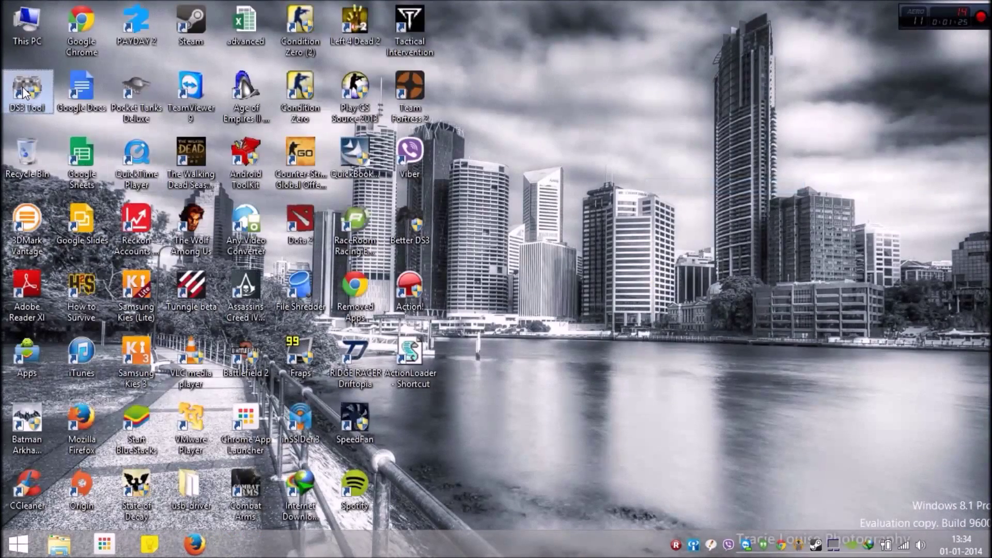
right_click(26, 90)
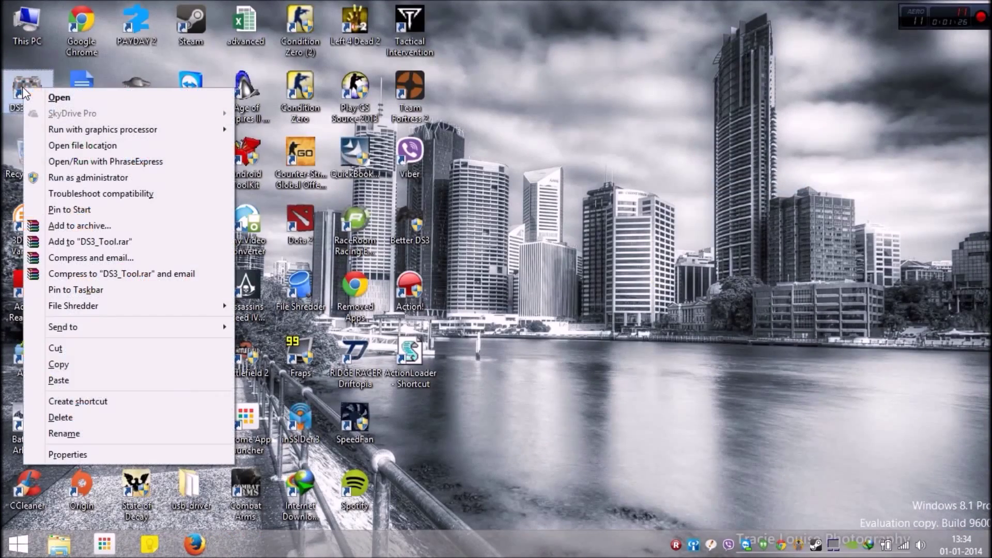
left_click(68, 455)
left_click(134, 123)
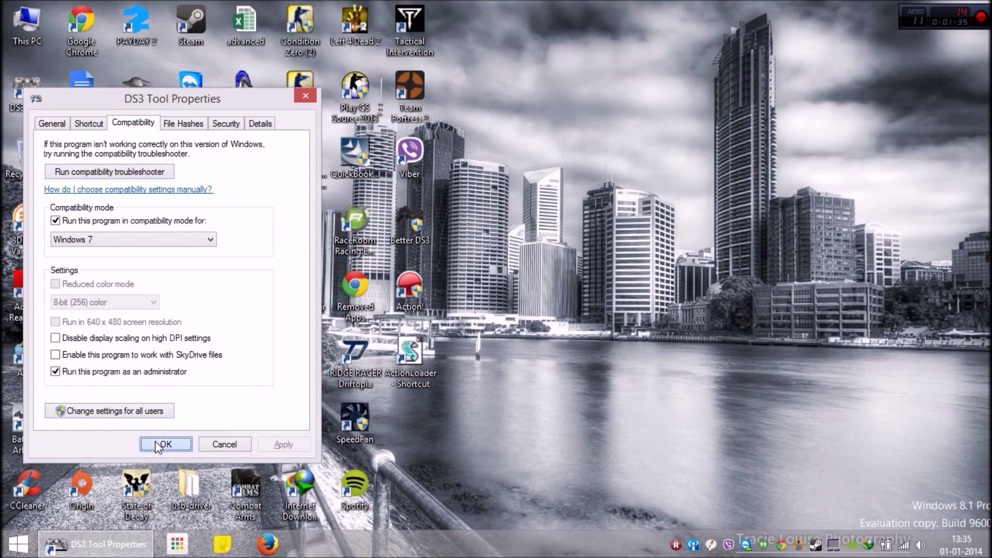
left_click(164, 444)
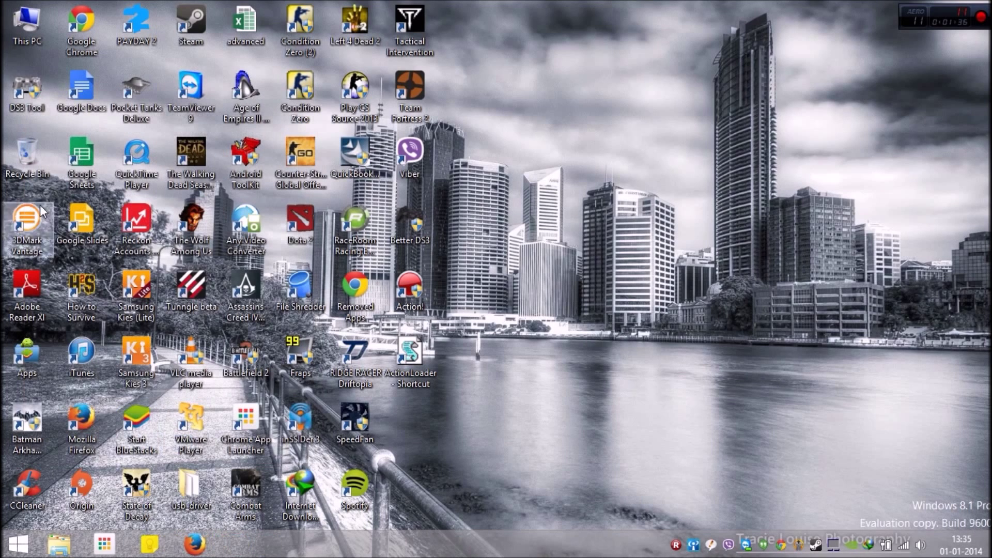
double_click(30, 92)
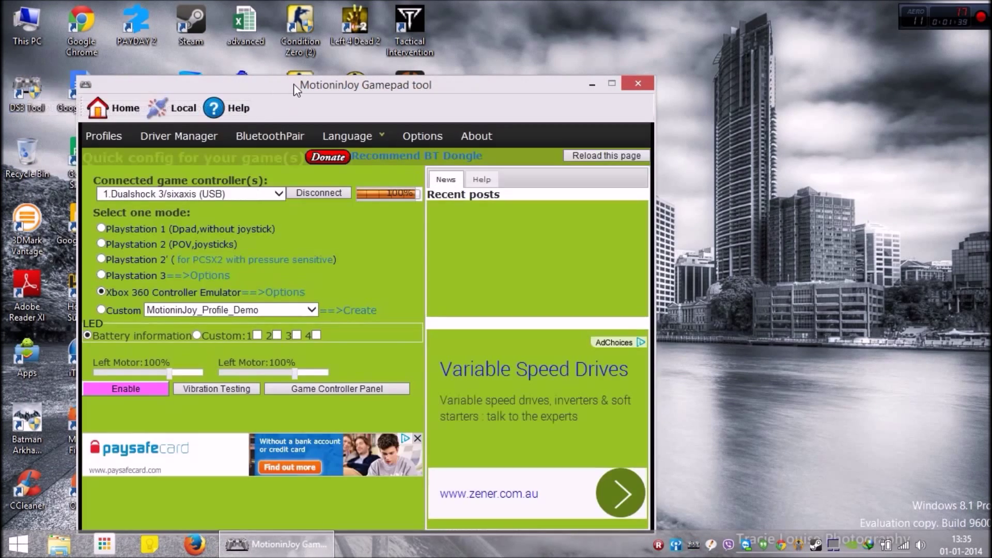
Disconnect the DualShock 3 and bring up the driver manager page.
left_click_drag(294, 84, 366, 49)
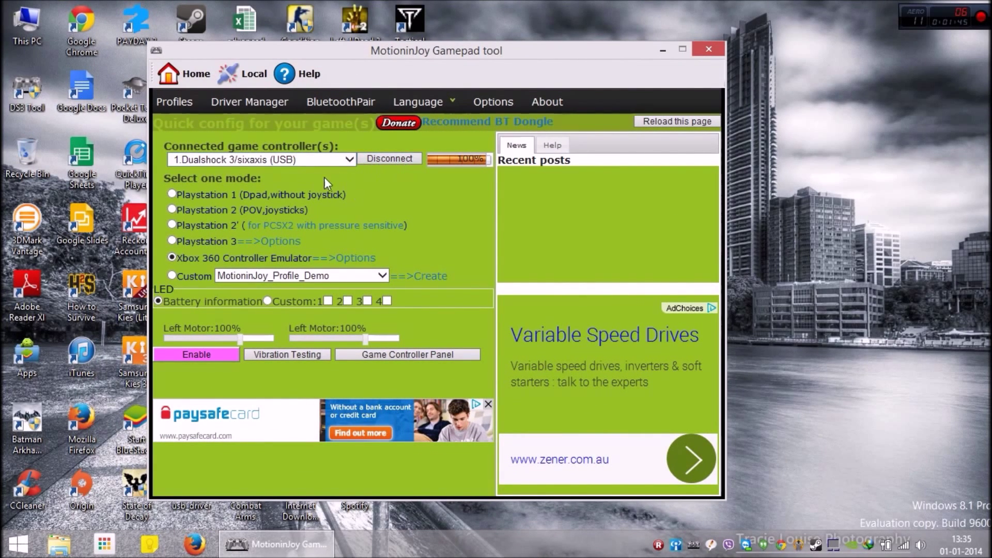
left_click(389, 165)
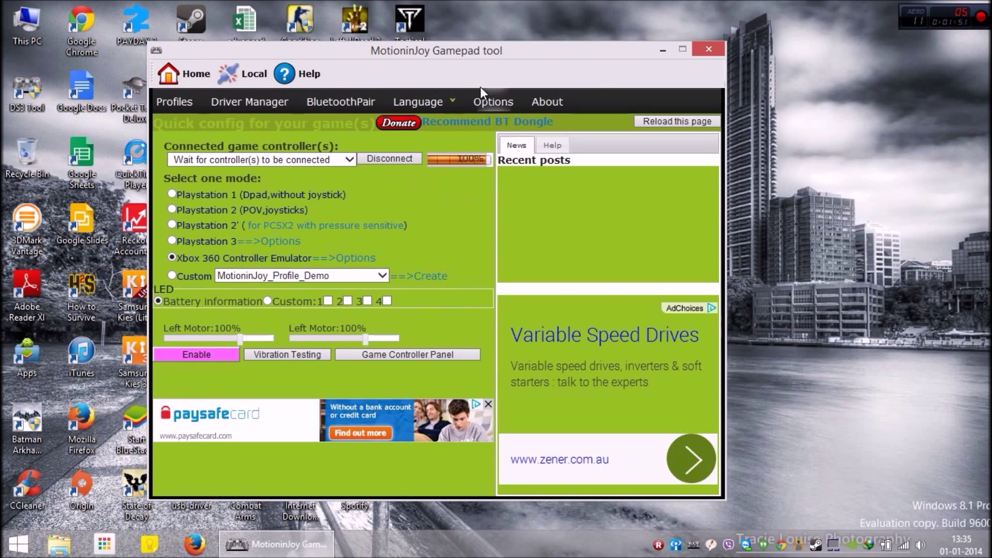
left_click_drag(479, 58, 524, 39)
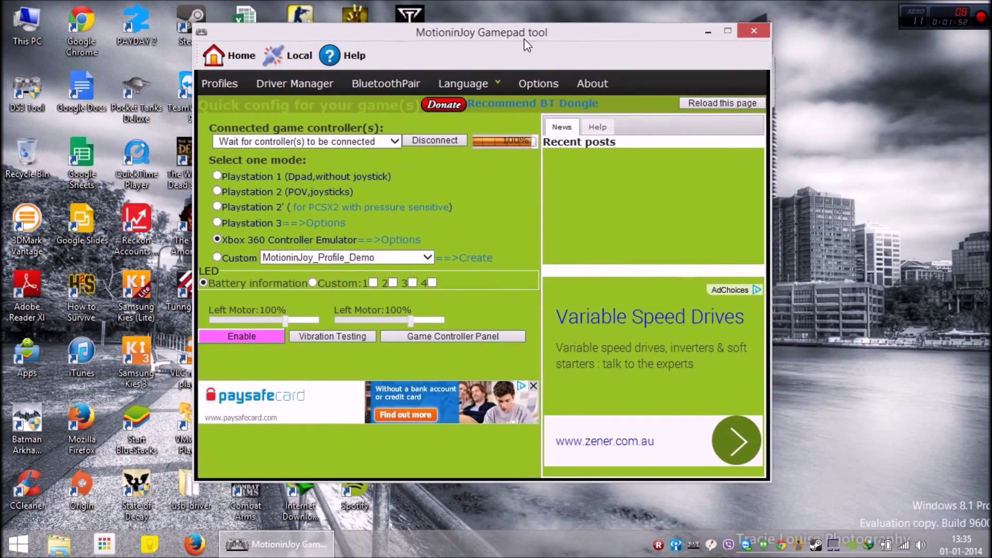
left_click(318, 83)
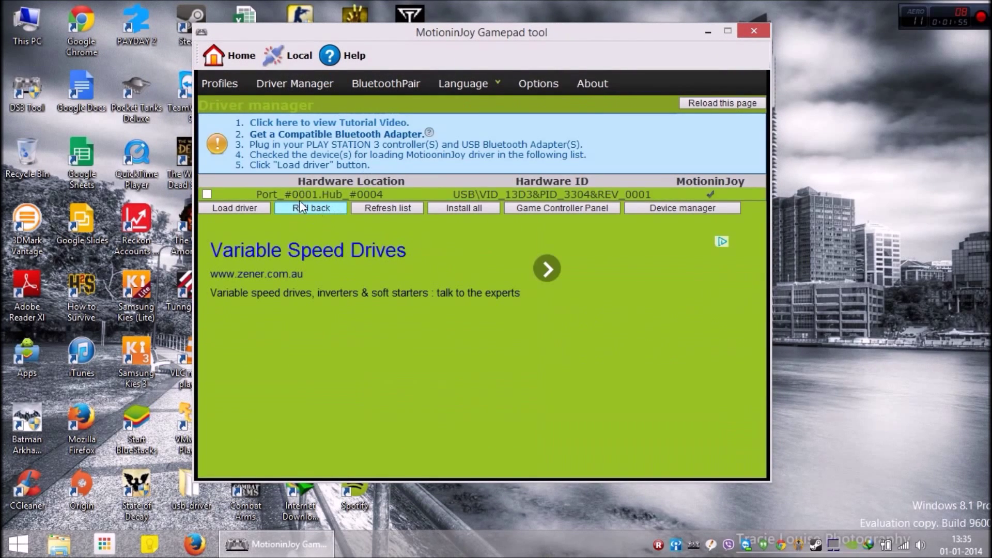
Select the Port_#0001.Hub_#0004 device in Driver Manager, then return to quick config.
left_click(359, 194)
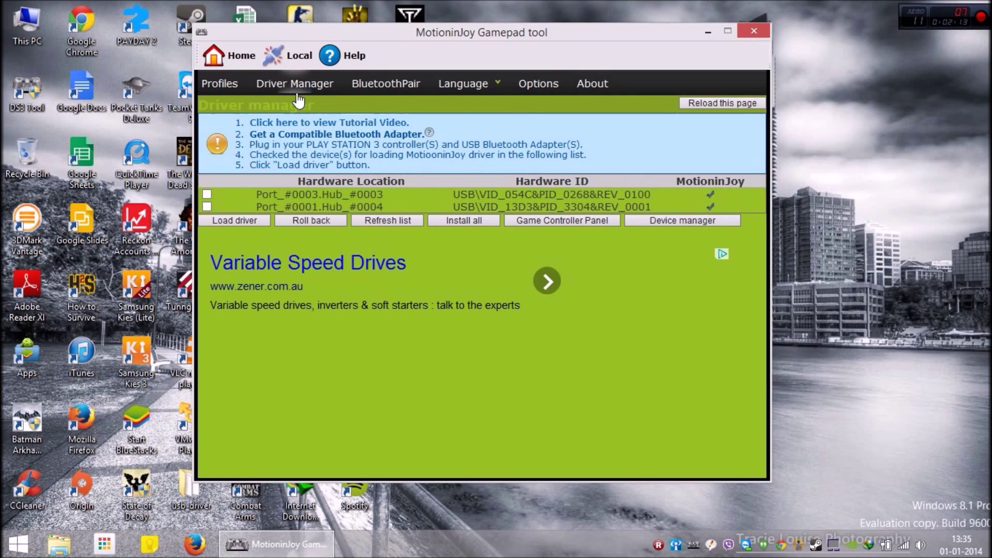
left_click(232, 85)
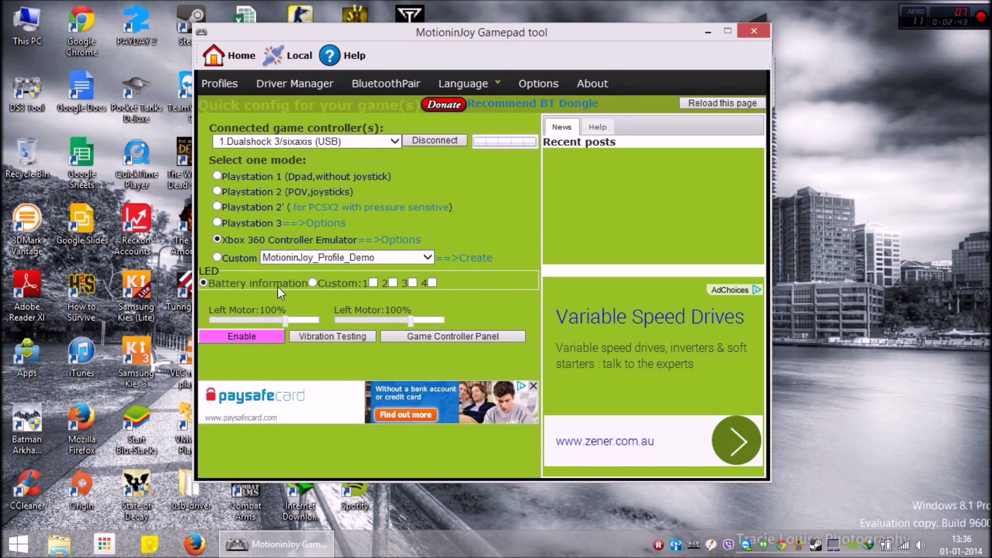
left_click(311, 338)
left_click(311, 337)
left_click(311, 337)
left_click(311, 338)
Review the Bluetooth adapter's MAC, HCI version and manufacturer details on BluetoothPair.
left_click(373, 80)
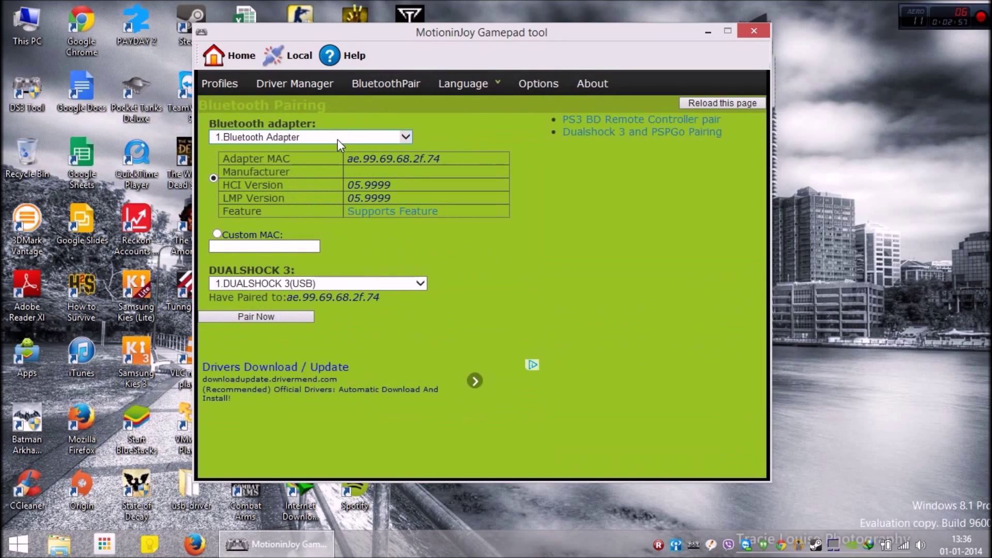
left_click(372, 159)
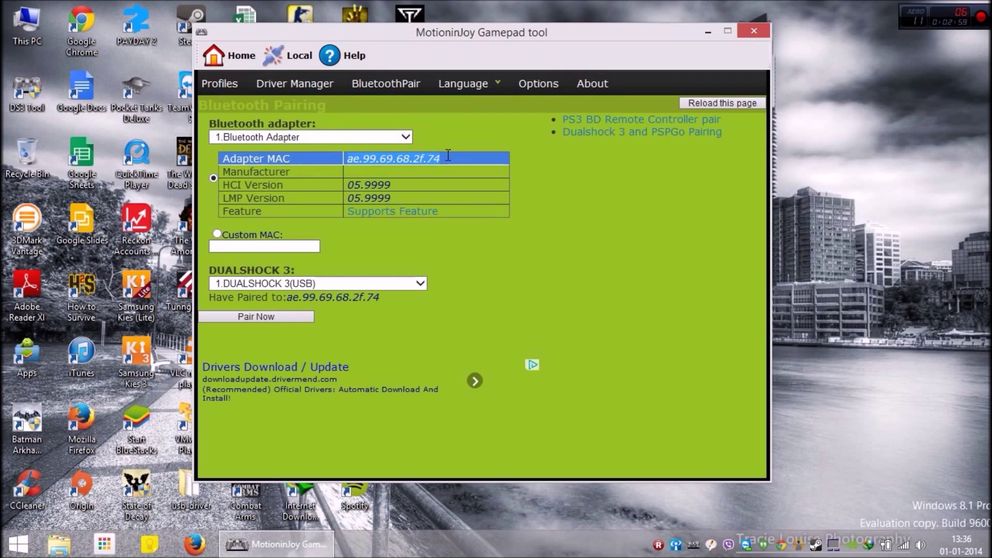
left_click(405, 184)
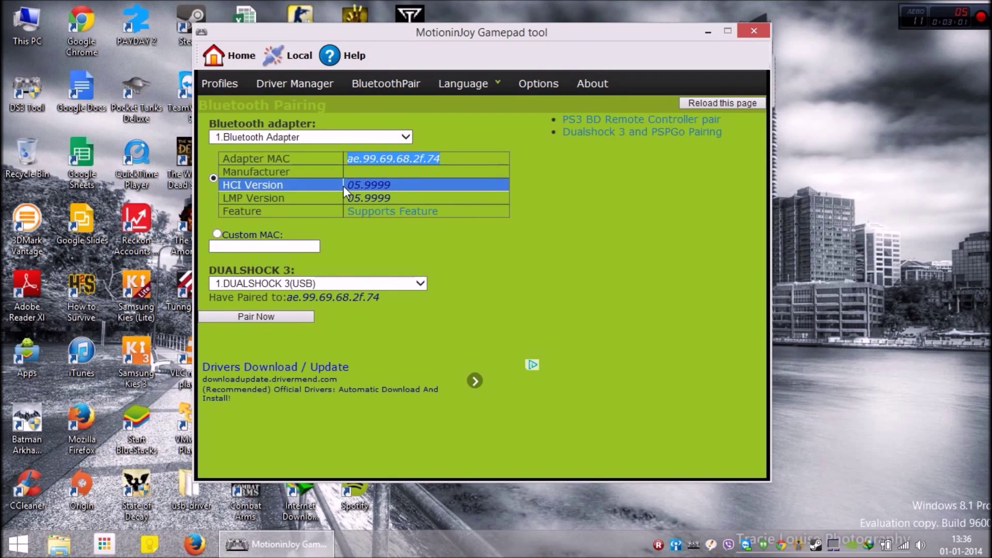
left_click(364, 198)
left_click(365, 211)
left_click(362, 173)
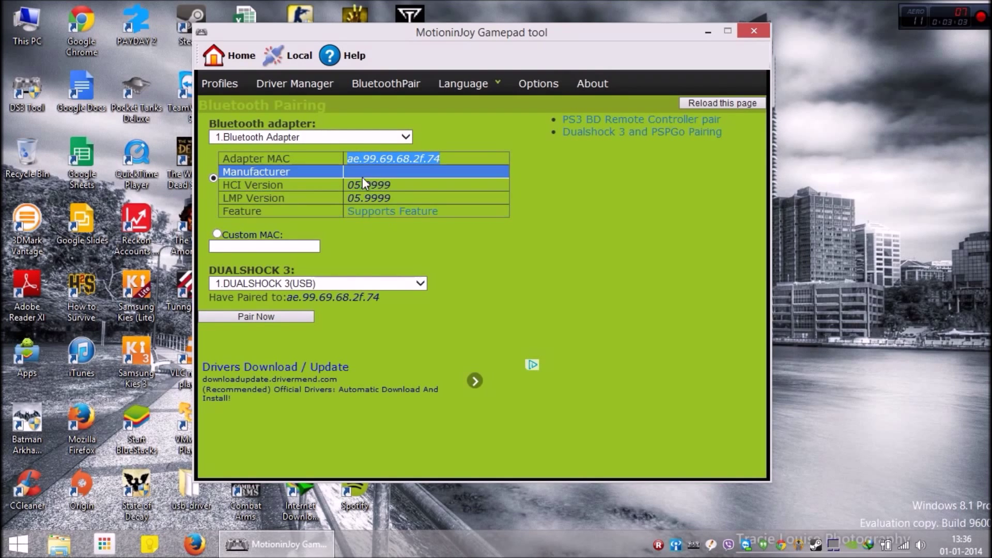
left_click(379, 173)
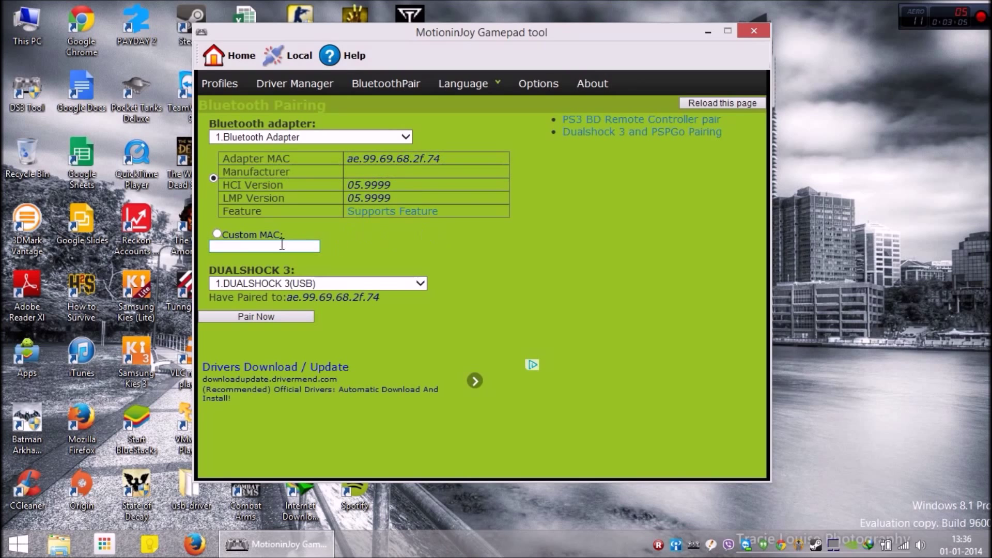
Pair the DUALSHOCK 3 with adapter ae.99.69.68.2f.74 and return to quick config.
left_click(273, 284)
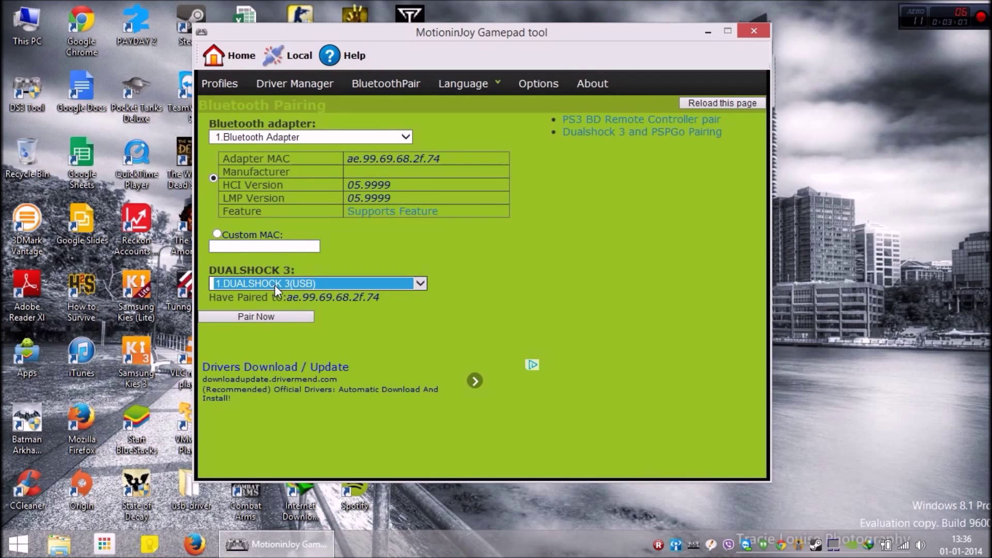
left_click(300, 319)
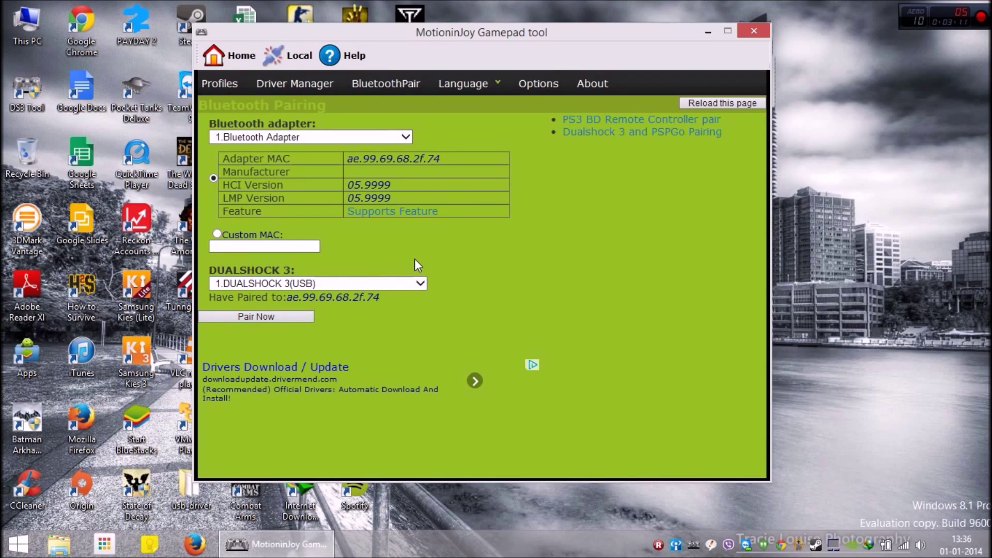
left_click(224, 86)
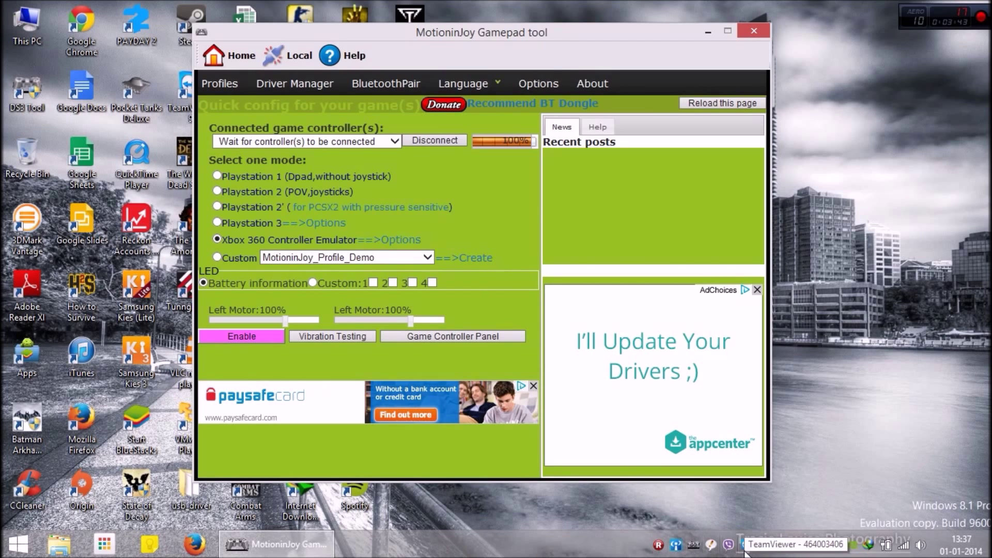
Close the Gamepad tool and exit the background tray program.
left_click(753, 32)
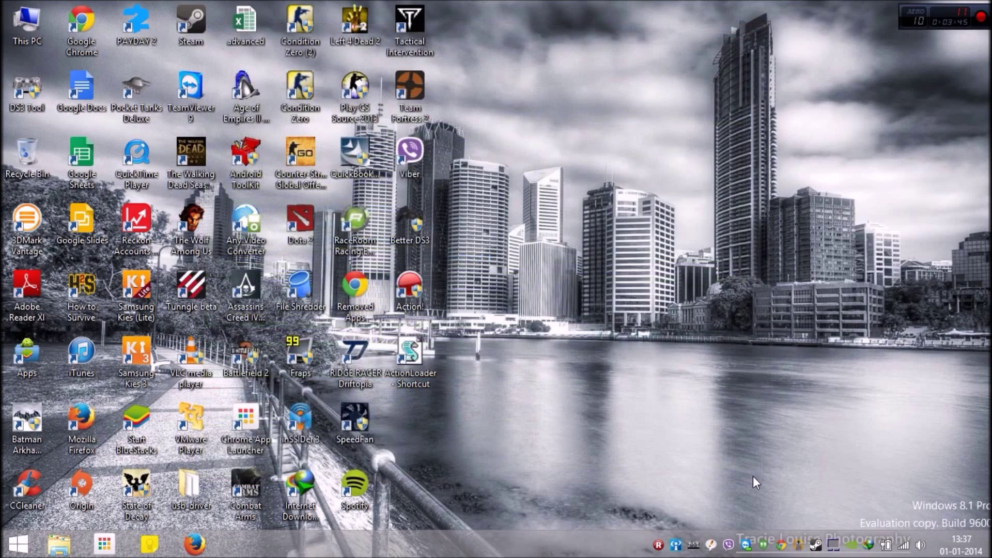
right_click(695, 546)
left_click(651, 540)
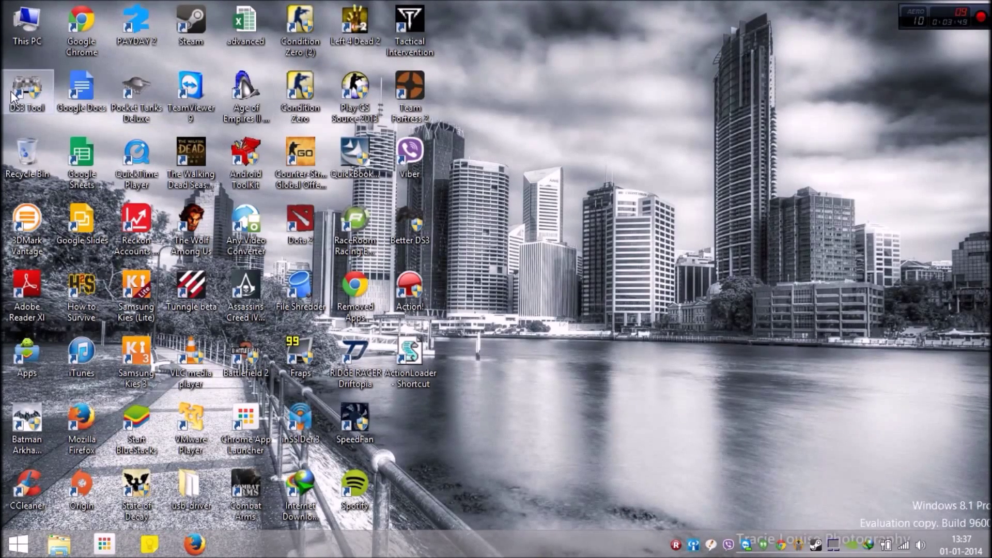
Start DS3 Tool again with administrator rights.
left_click(27, 91)
right_click(26, 91)
left_click(35, 173)
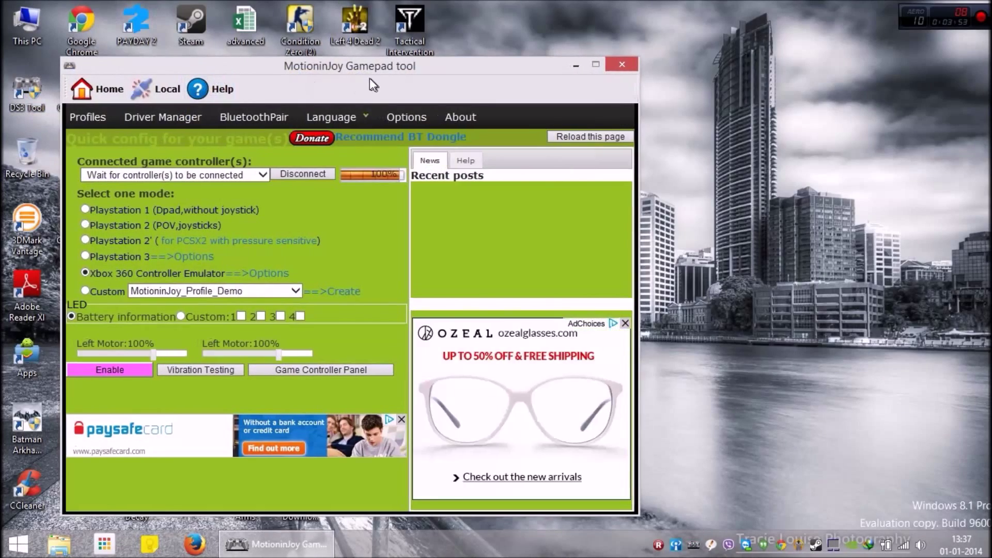
Connect the DualShock 3 over Bluetooth, test its vibration, and minimize the tool.
mouse_move(219, 71)
left_mouse_down()
mouse_move(385, 65)
mouse_move(374, 56)
left_mouse_up()
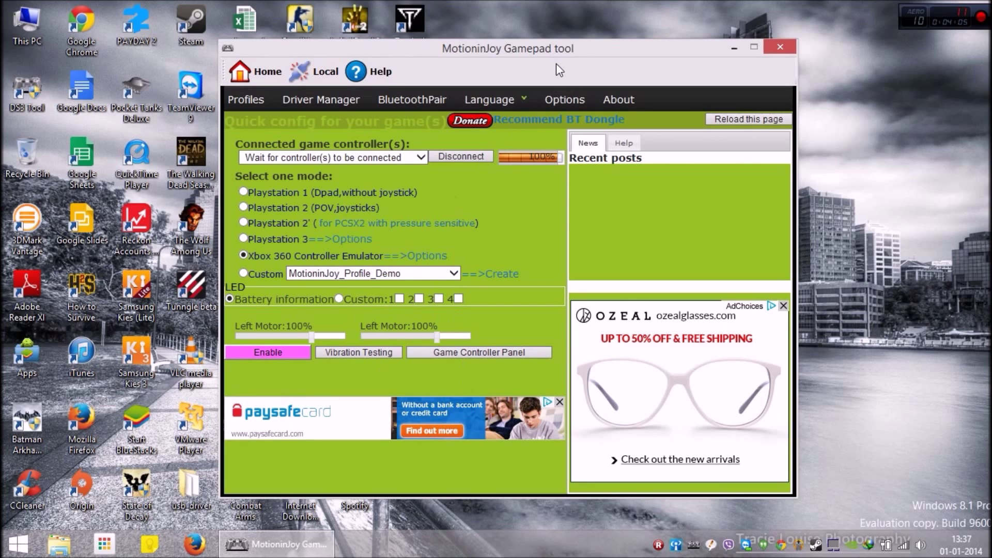
left_click_drag(556, 51, 562, 46)
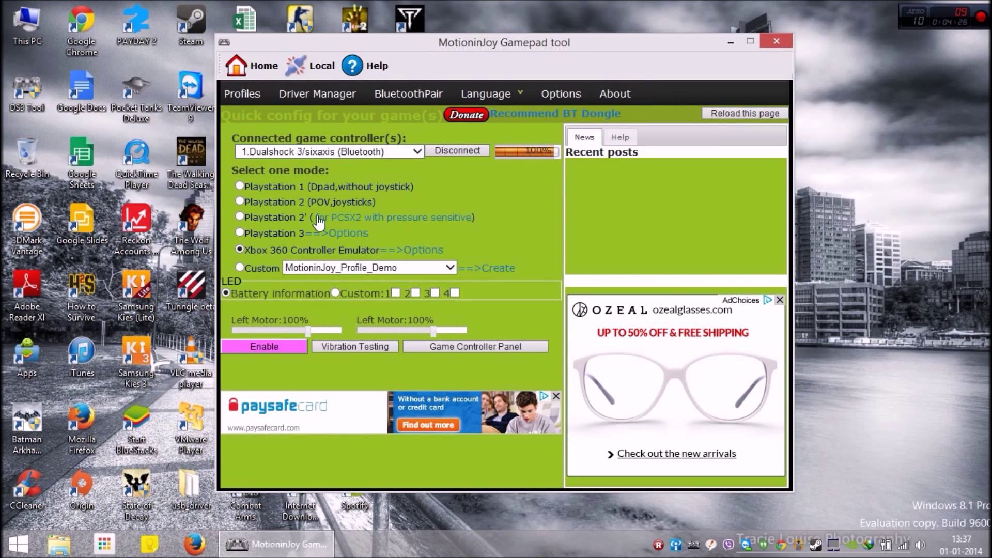
left_click(347, 349)
left_click(727, 42)
Select the Counter-Strike Global Offensive shortcut on the desktop.
left_click(289, 156)
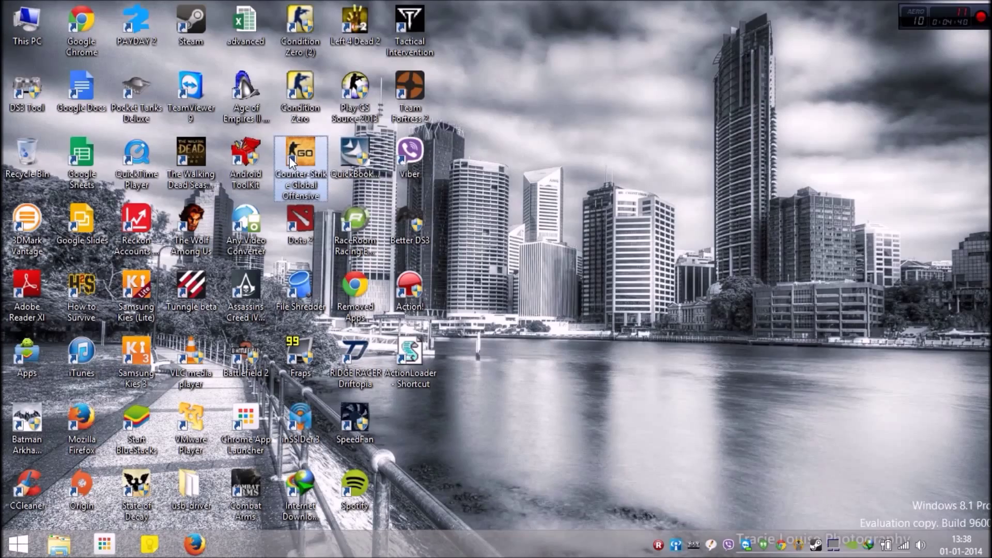